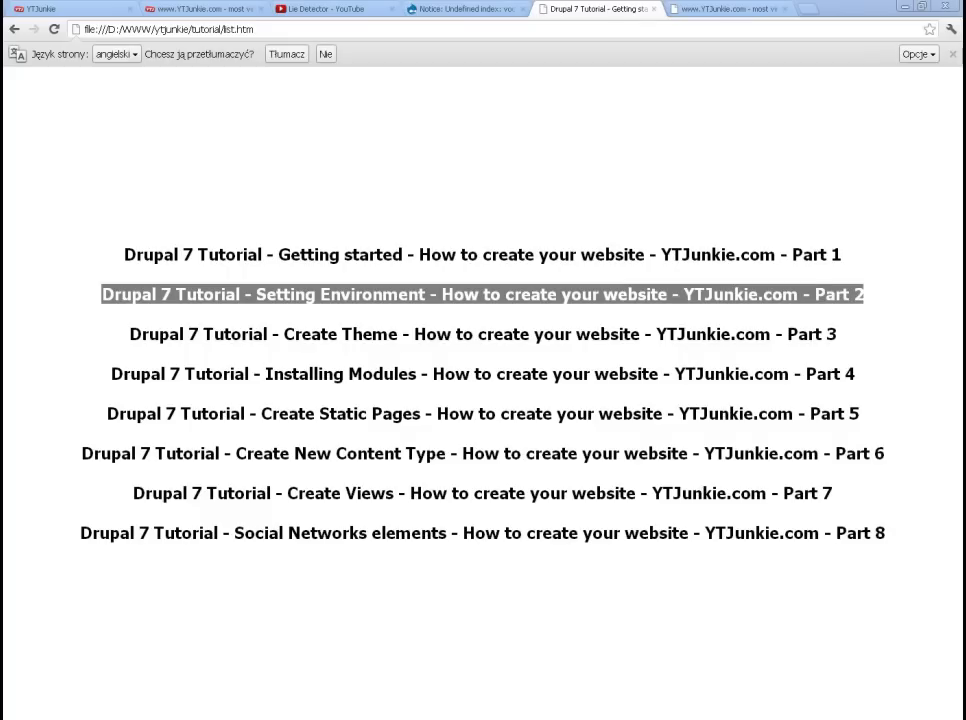
Step: Upload every file and folder from the local Drupal installation\7.15 folder into the remote ytjunkietutorial folder
key("alt+Tab")
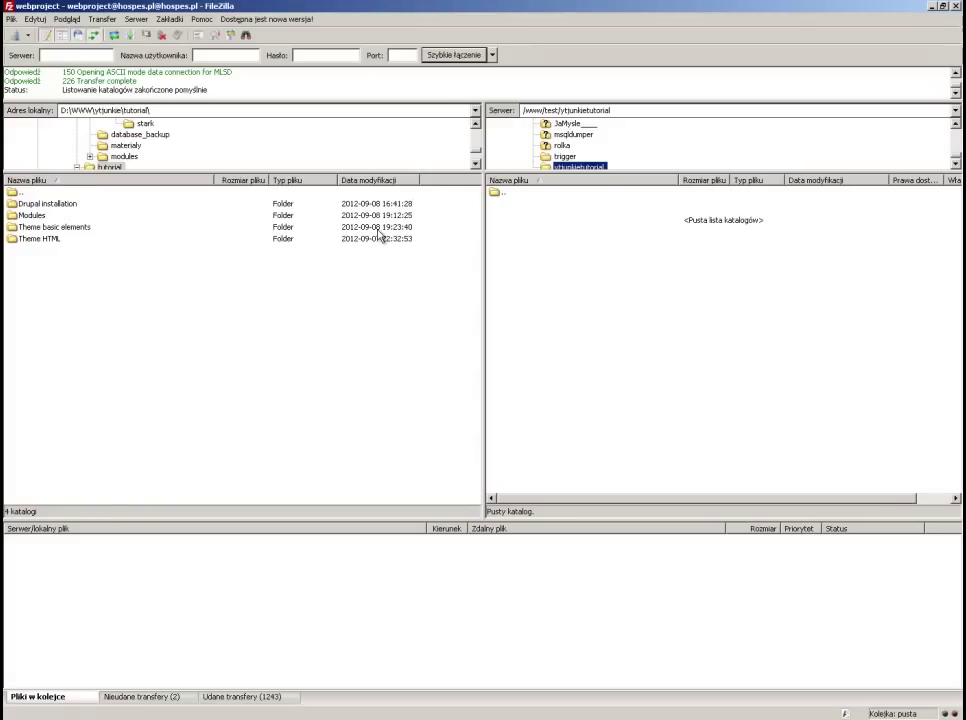
double_click(86, 203)
double_click(36, 210)
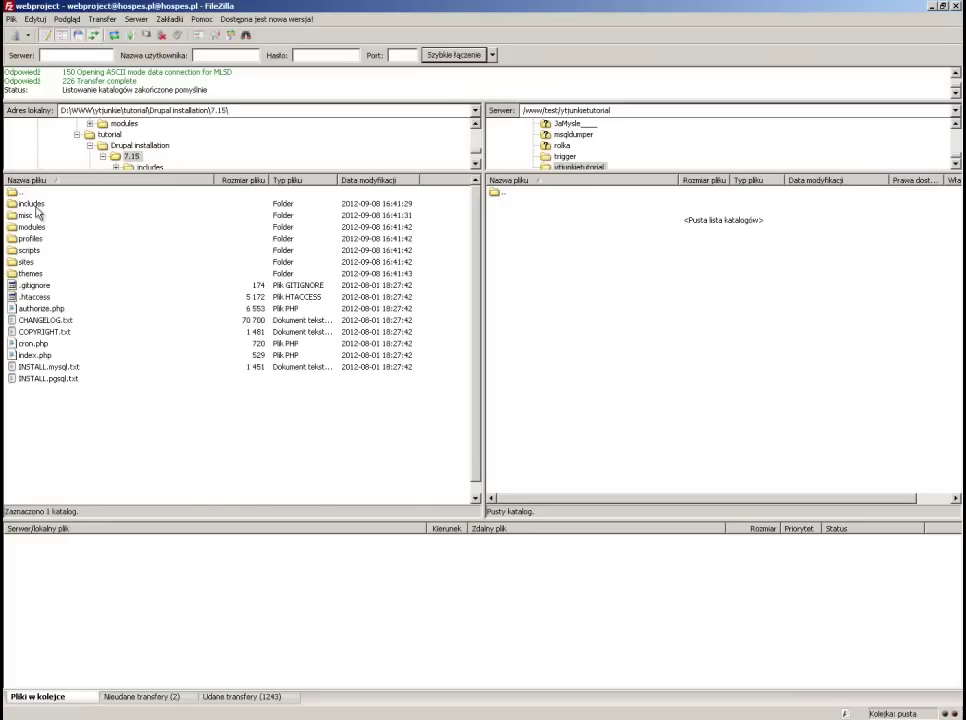
left_click(84, 207)
key("ctrl+a")
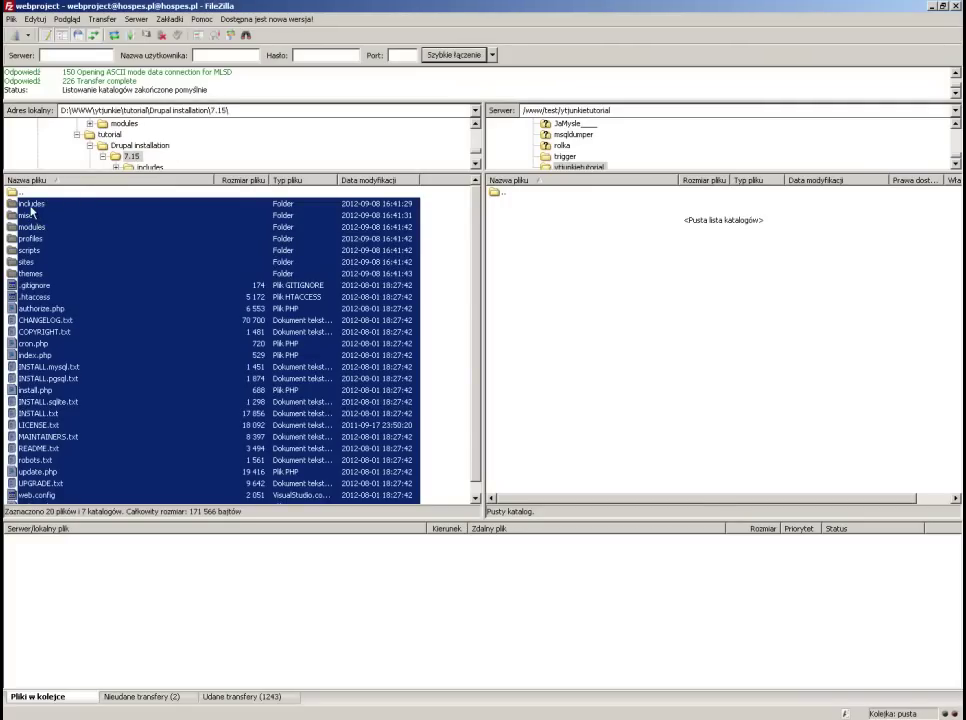
left_click_drag(33, 210, 556, 245)
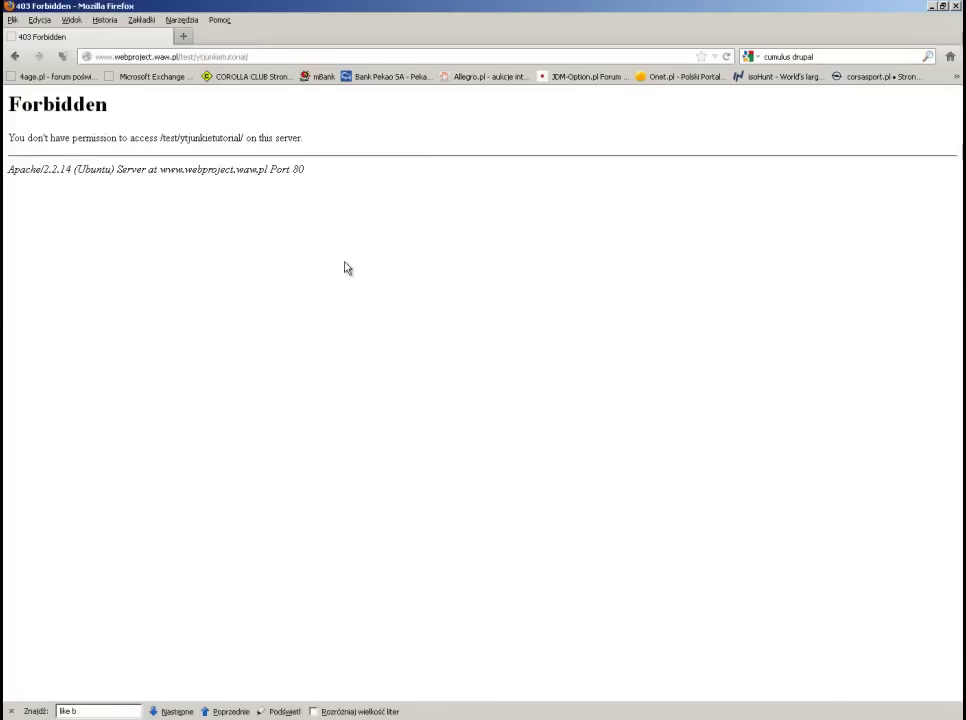
Step: Load the Drupal installer and continue with the Standard profile and English language
key("F5")
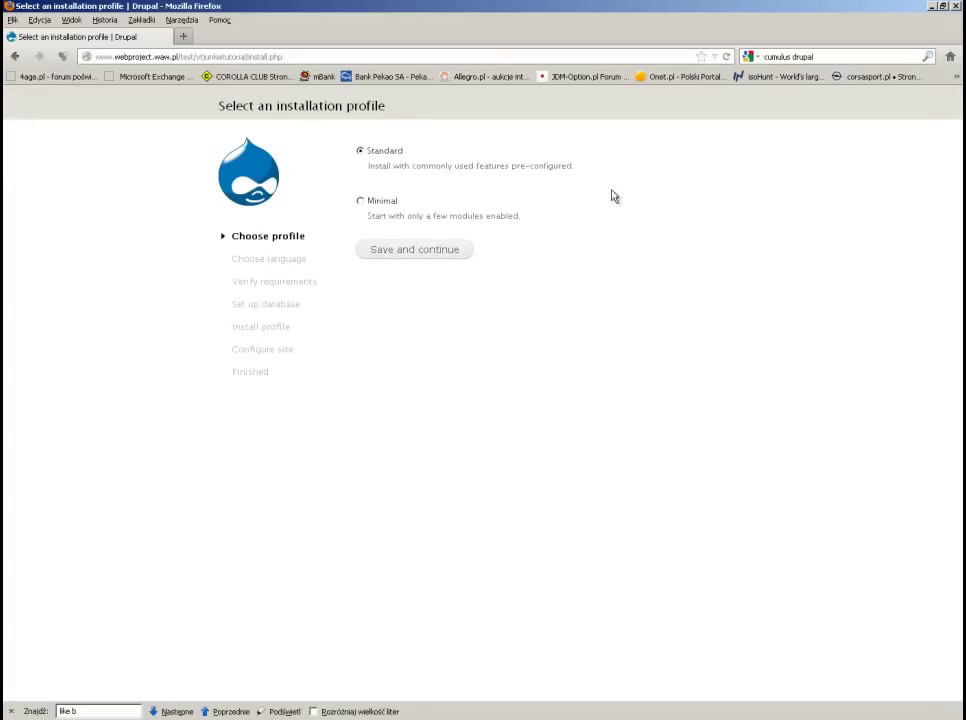
left_click(429, 256)
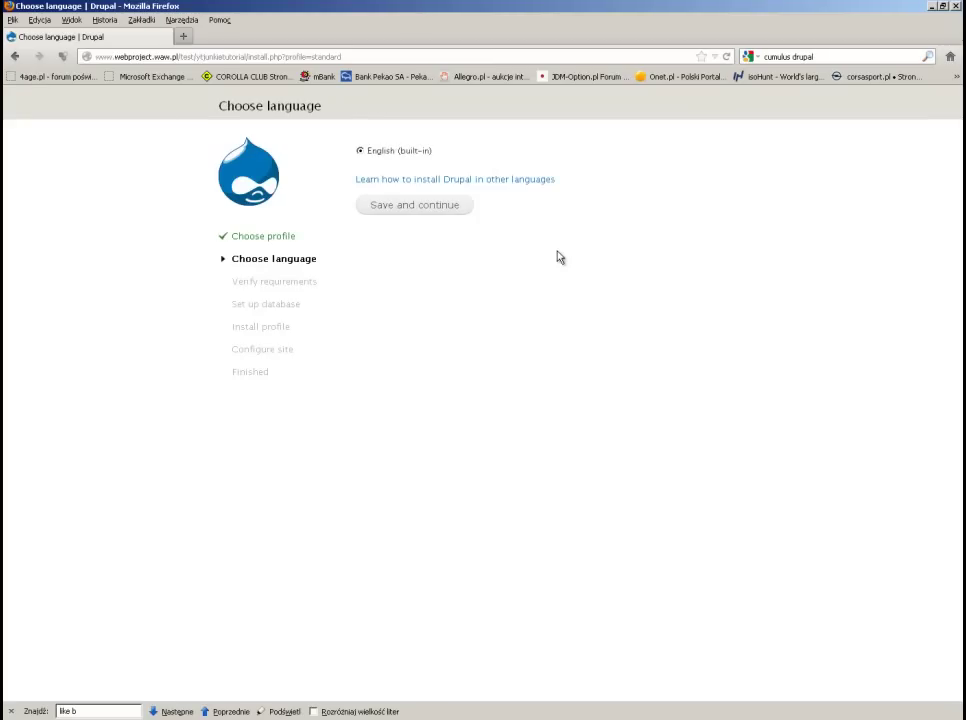
left_click(392, 207)
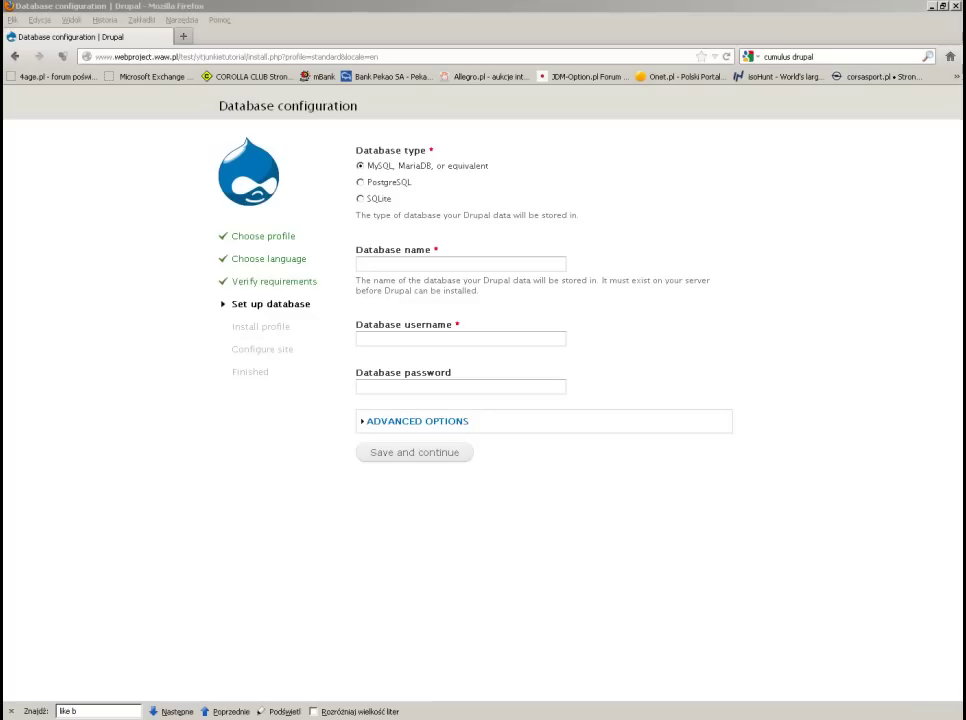
Step: Submit database name webp_231 with the pasted database username and password, dismissing the remember-password offer
left_click(413, 263)
type("webp_231")
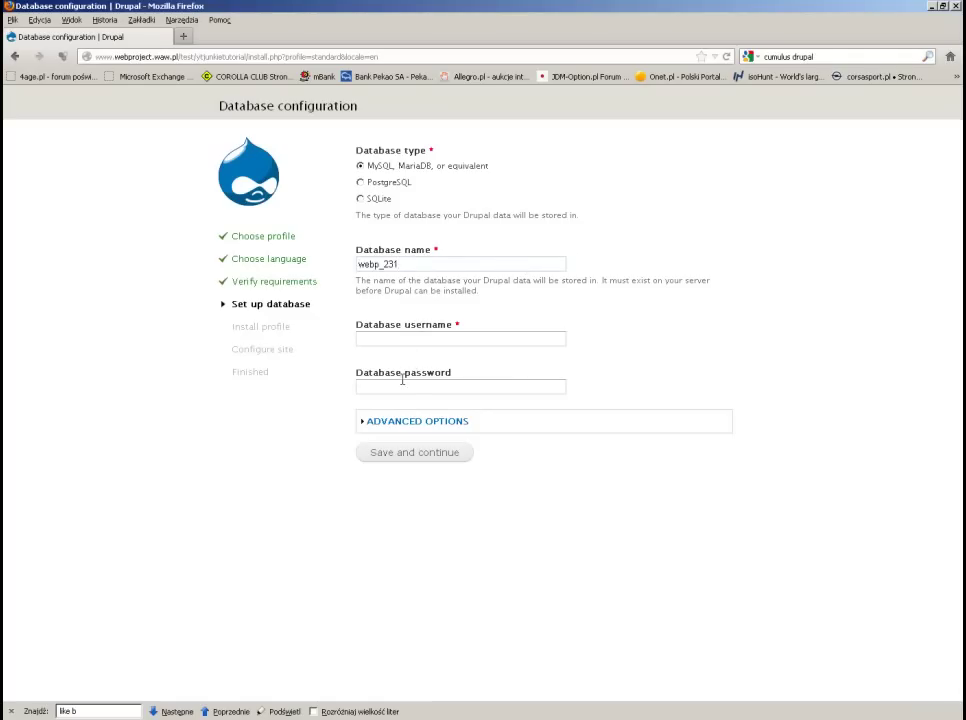
left_click(399, 338)
type("webp_231")
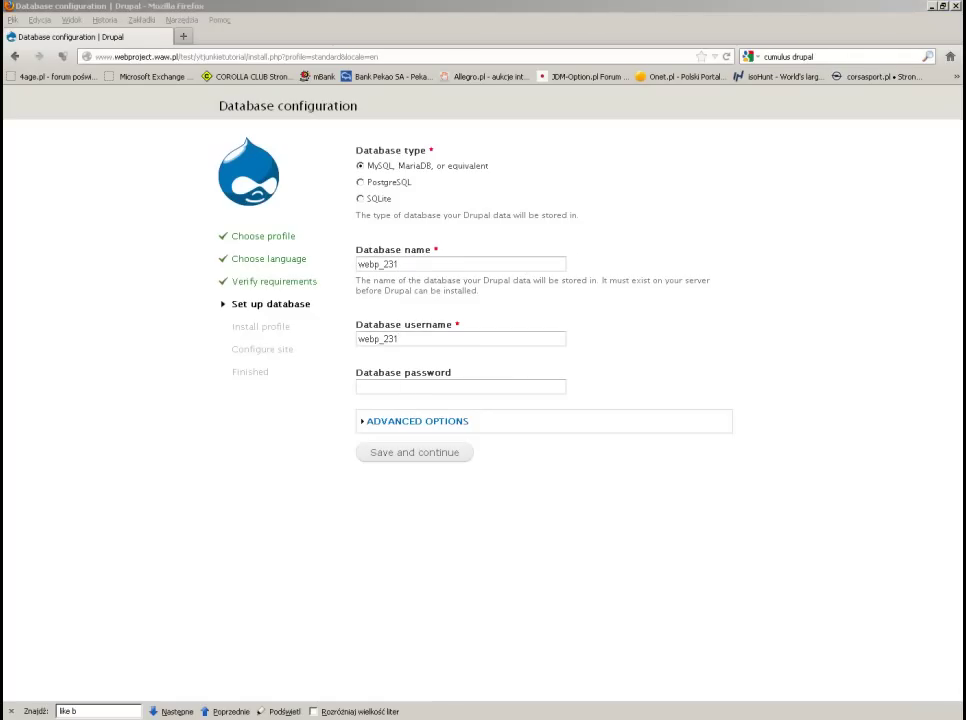
left_click(427, 385)
key("ctrl+v")
left_click(395, 454)
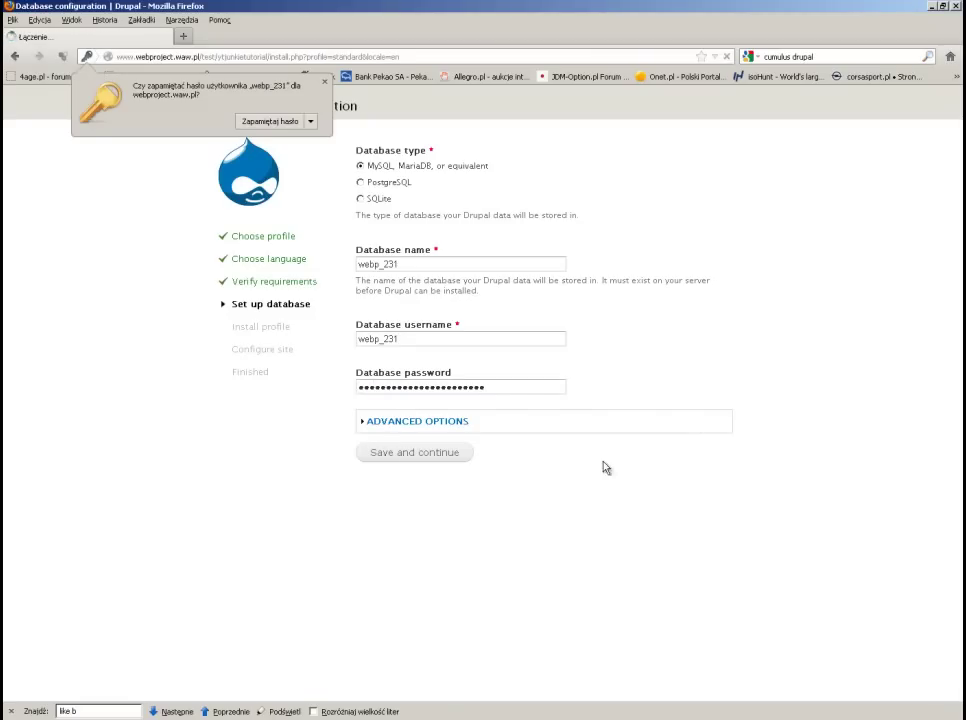
left_click(324, 81)
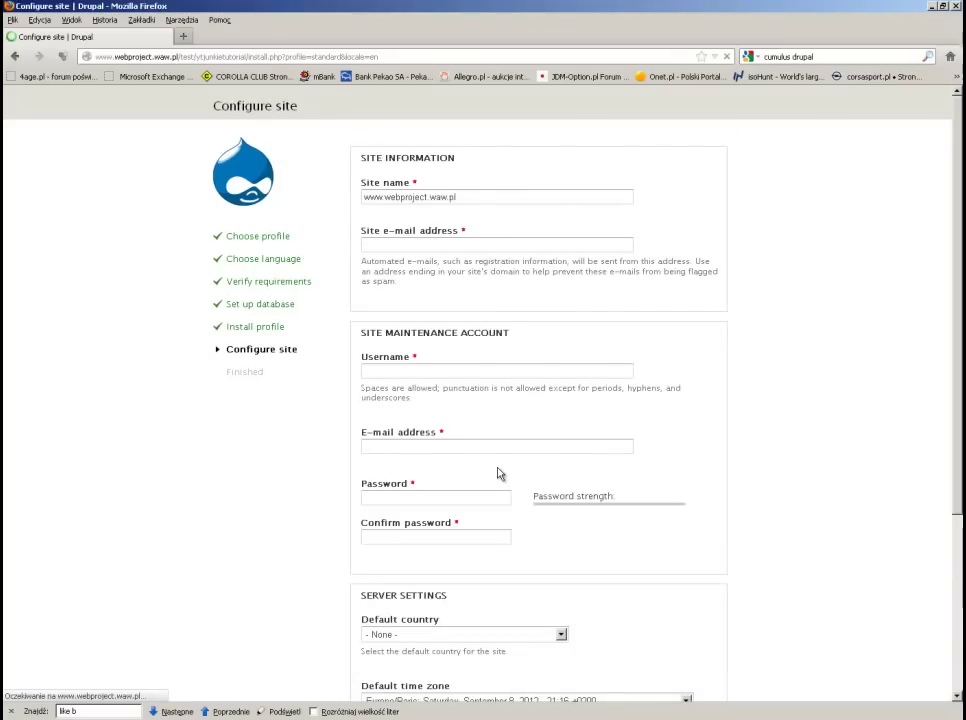
Step: Name the site 'YTJunkieTutorial' and enter a site e-mail address built from the site name
left_click_drag(475, 196, 308, 183)
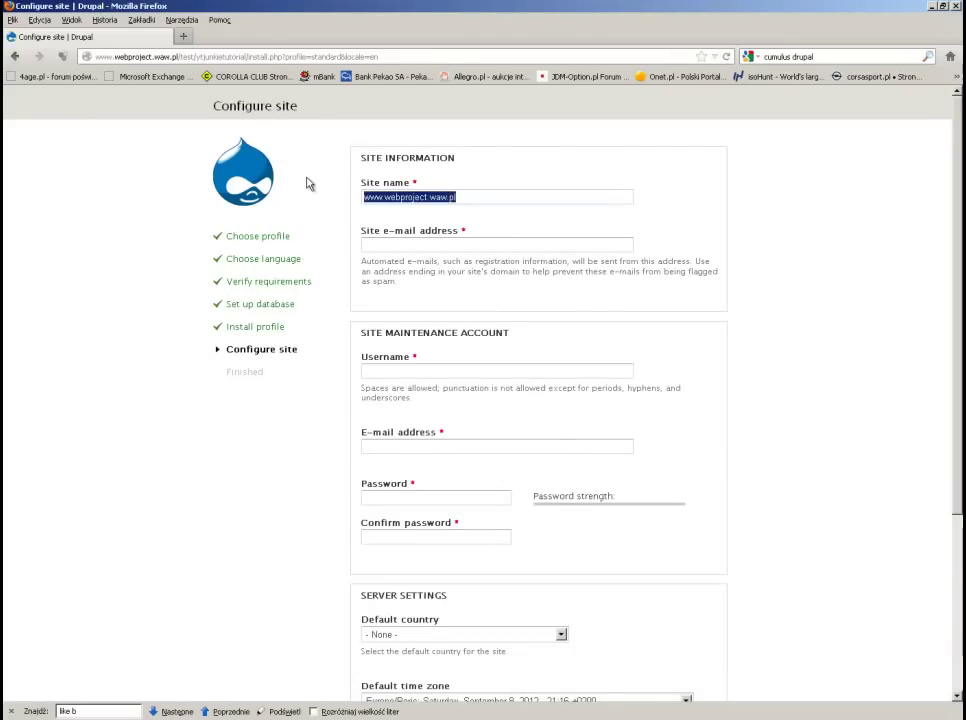
type("YT")
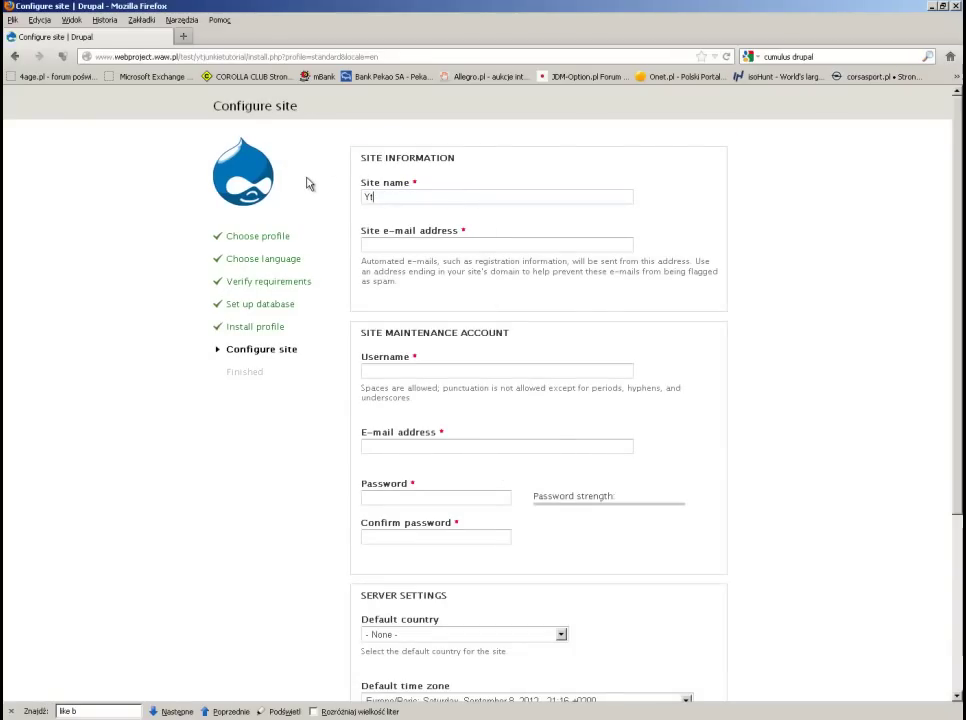
type("JunkieTutorial")
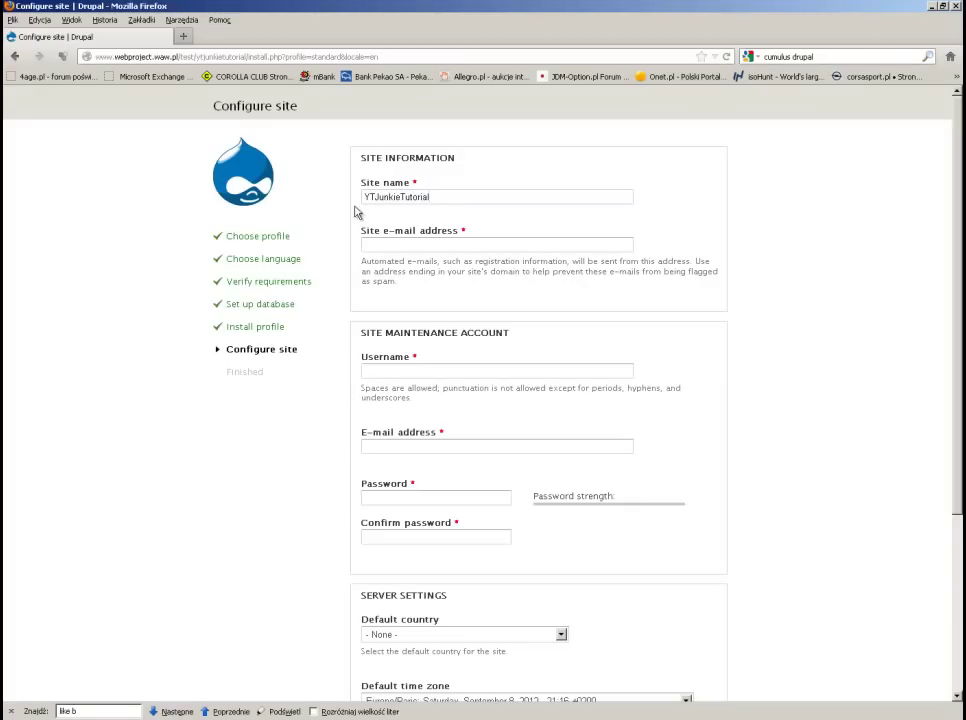
left_click(368, 245)
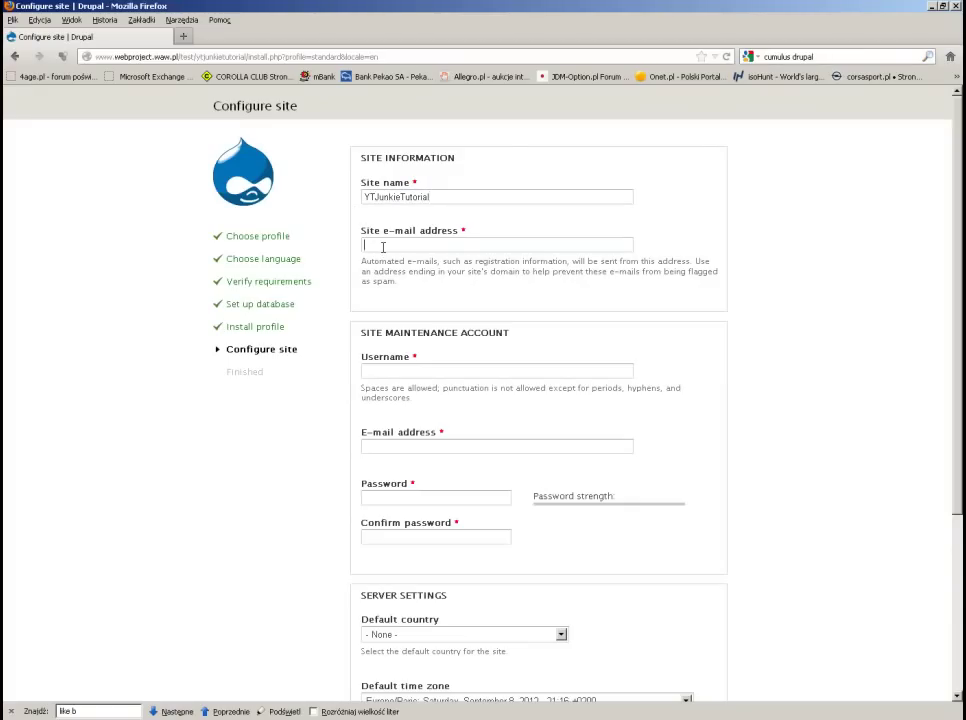
double_click(380, 197)
key("ctrl+c")
left_click(395, 246)
type("tutorial@")
key("ctrl+v")
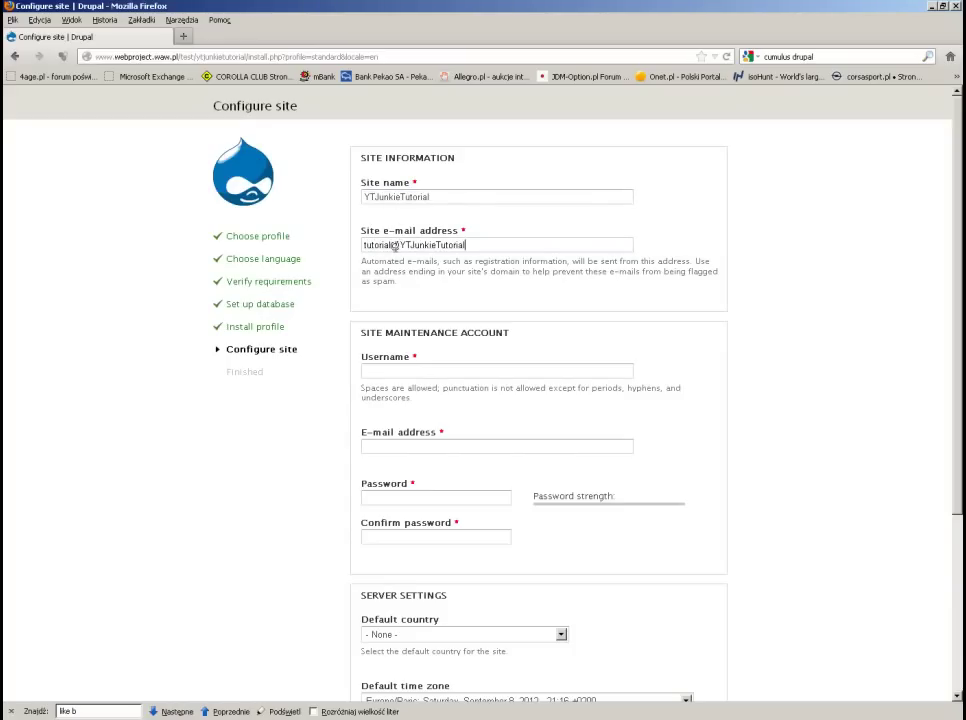
type(".com")
Step: Create the admin account 'ytadmin' with its confirmed password and save the site configuration
left_click(446, 371)
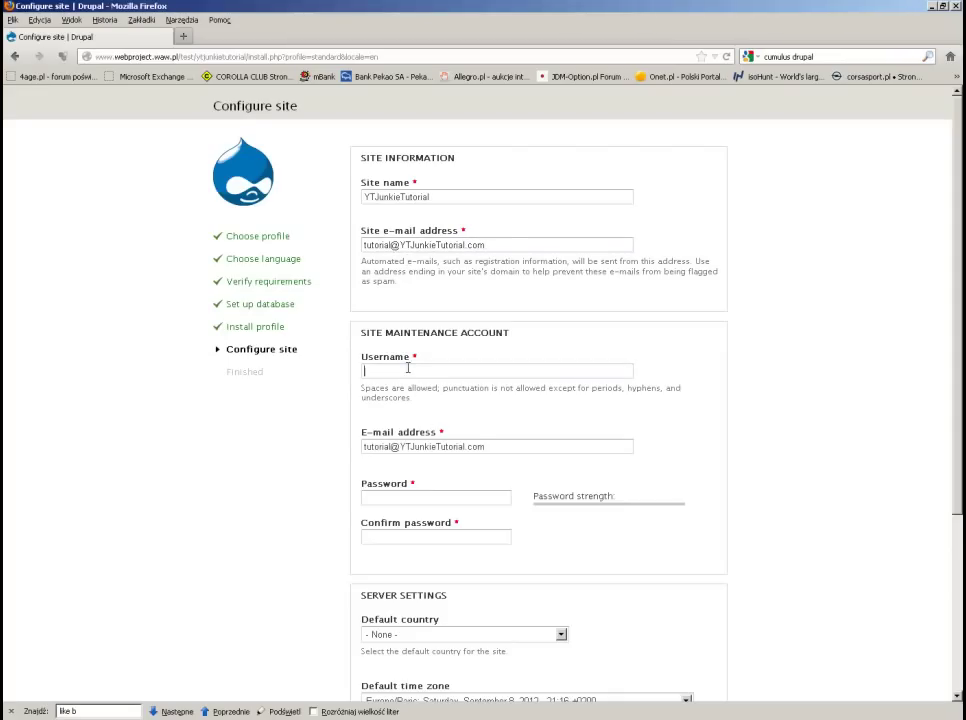
type("ytadmin")
left_click(386, 496)
type("test")
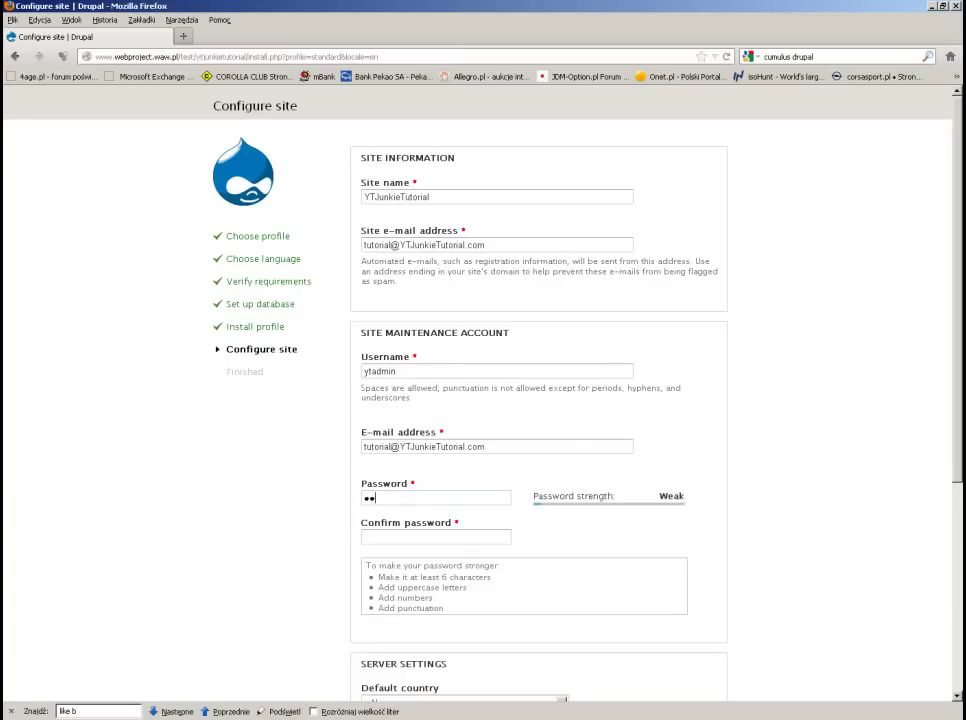
key("Tab")
type("test")
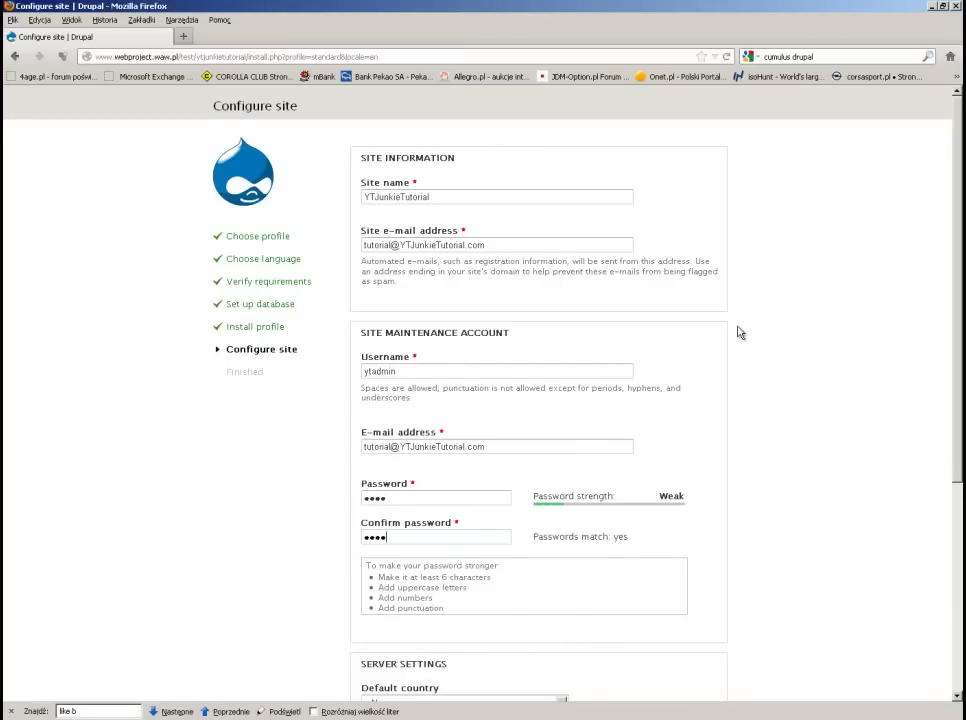
scroll(739, 330, "down", 3)
scroll(739, 332, "down", 3)
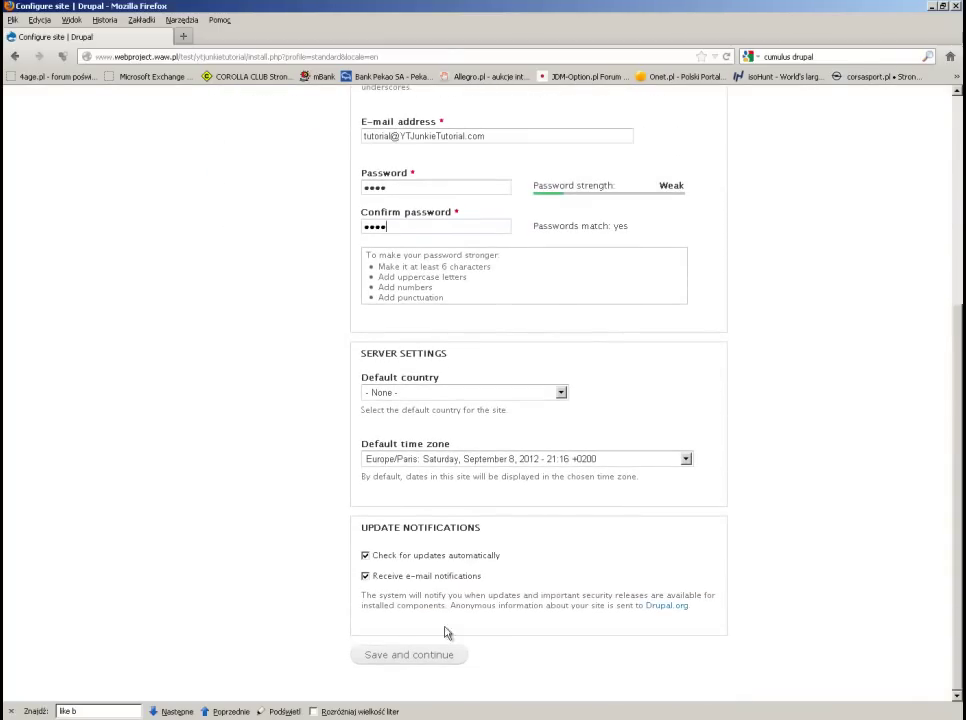
left_click(433, 658)
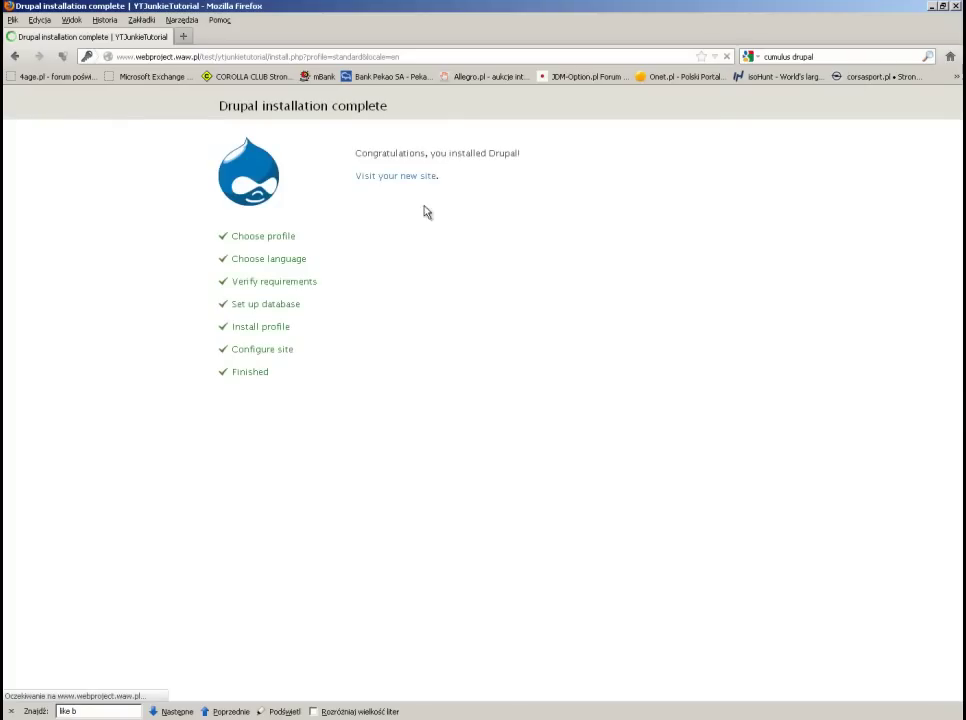
Step: Follow the 'Visit your new site' link on the installation complete page
left_click(410, 177)
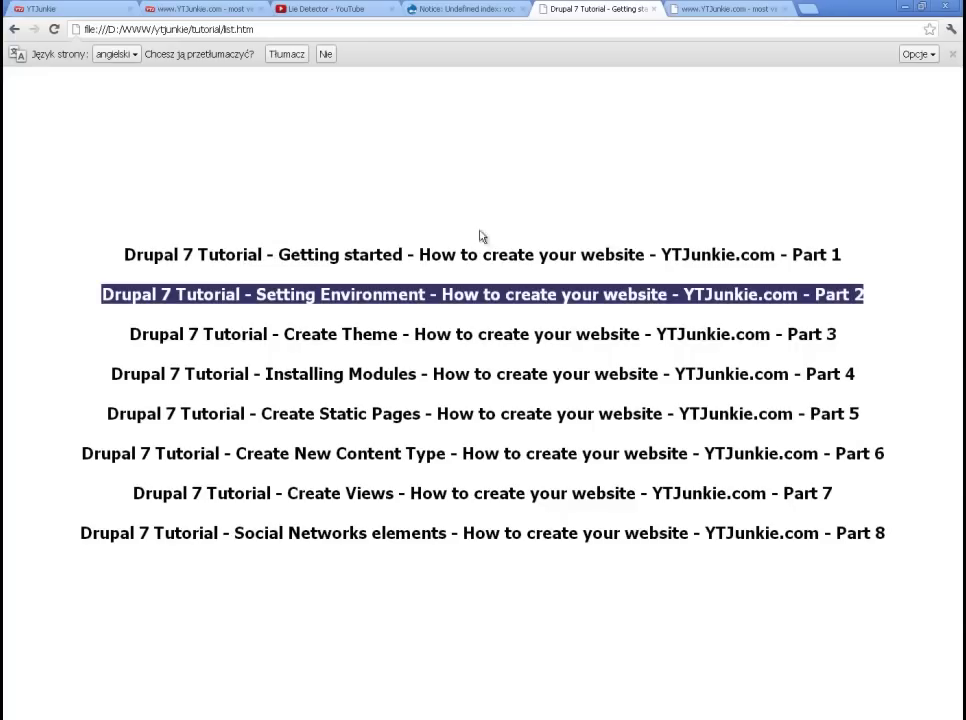
Step: Reload the YTJunkie tab's address so it shows the new YTJunkieTutorial front page
left_click(50, 8)
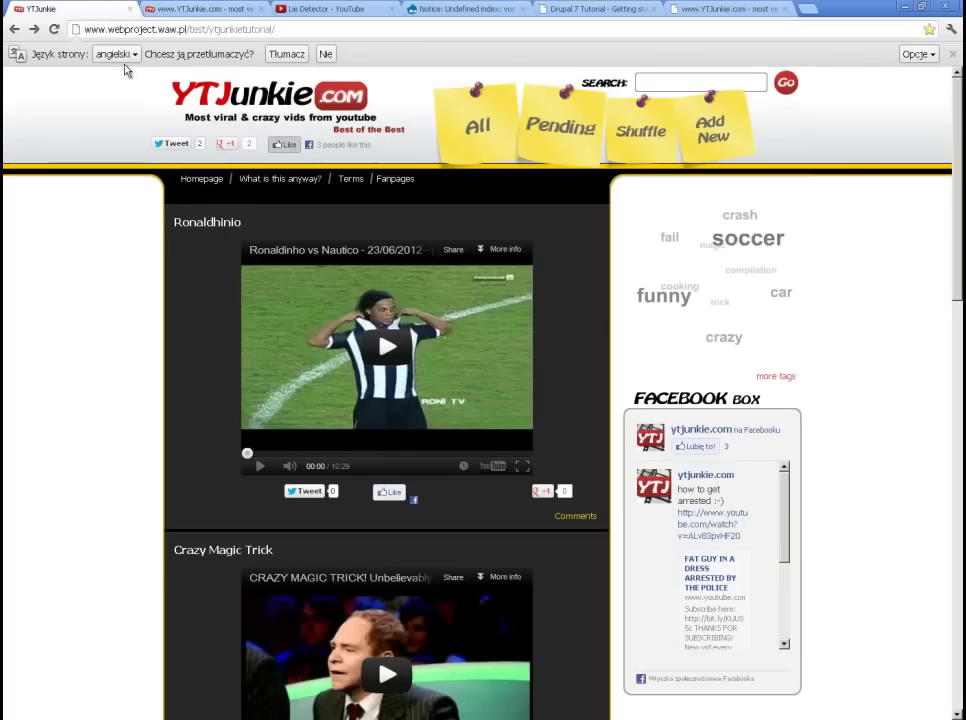
left_click(207, 28)
left_click(279, 34)
key("Return")
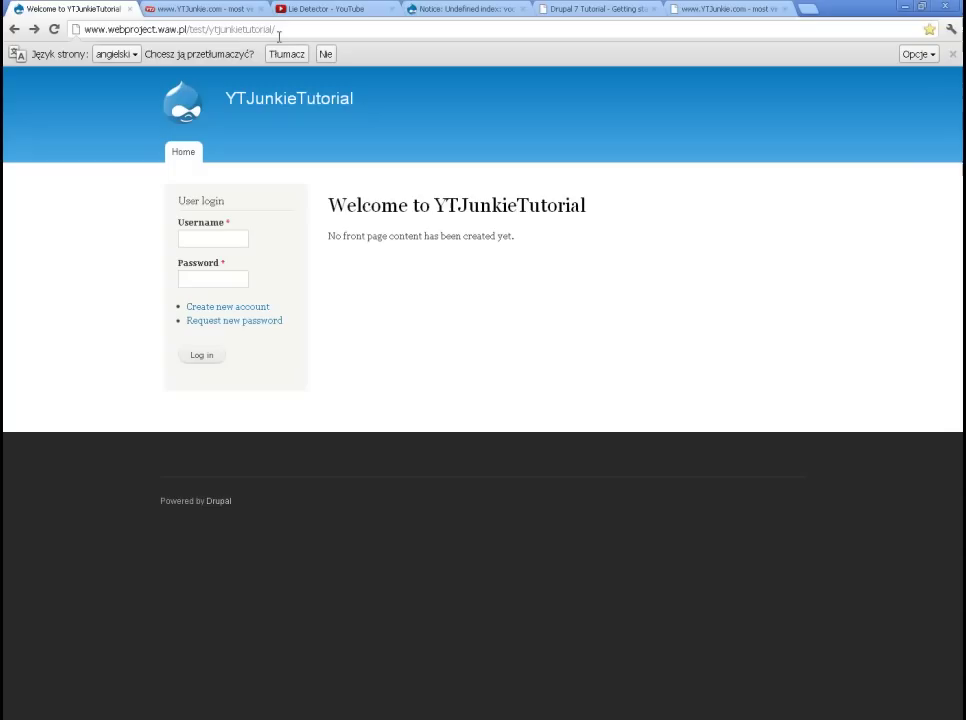
Step: Compare with the live YTJunkie.com tab, then enter the login username and password
left_click(190, 9)
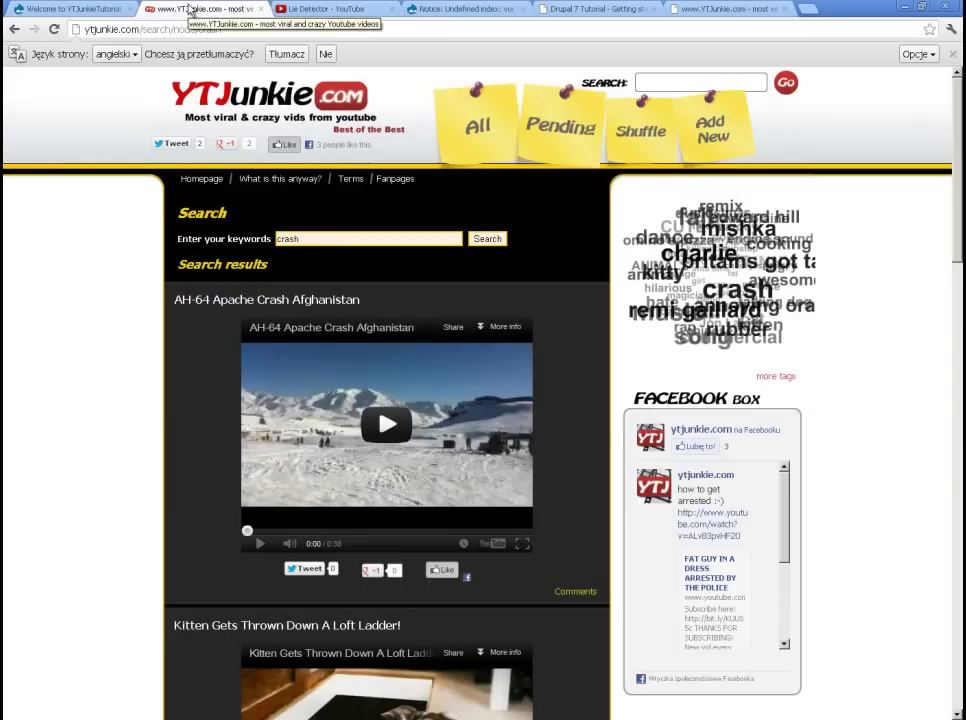
left_click(100, 9)
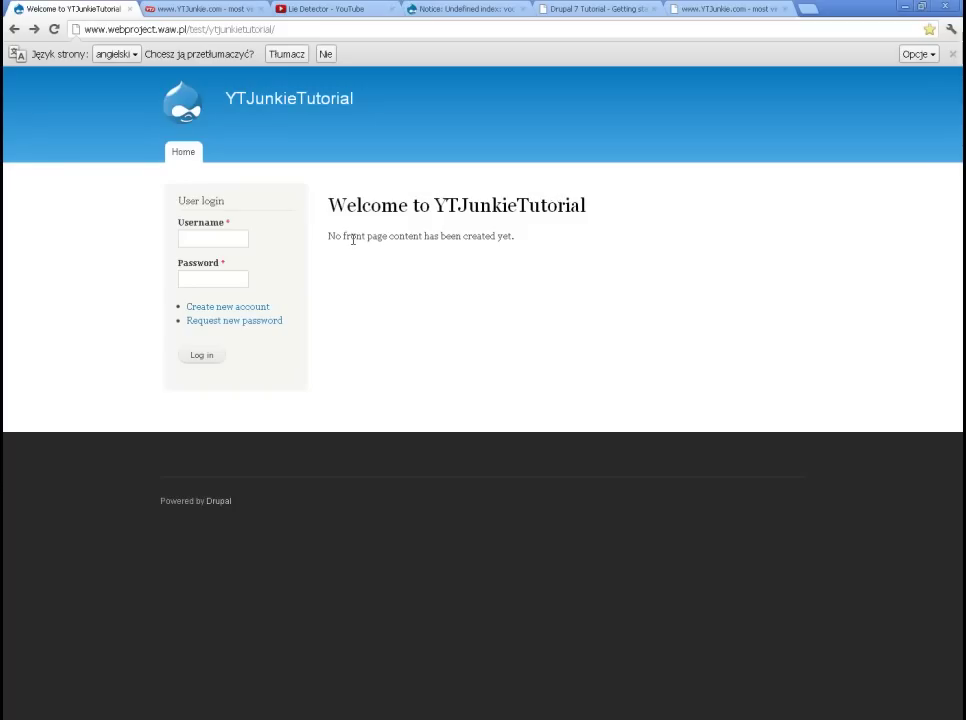
left_click(222, 240)
left_click(219, 278)
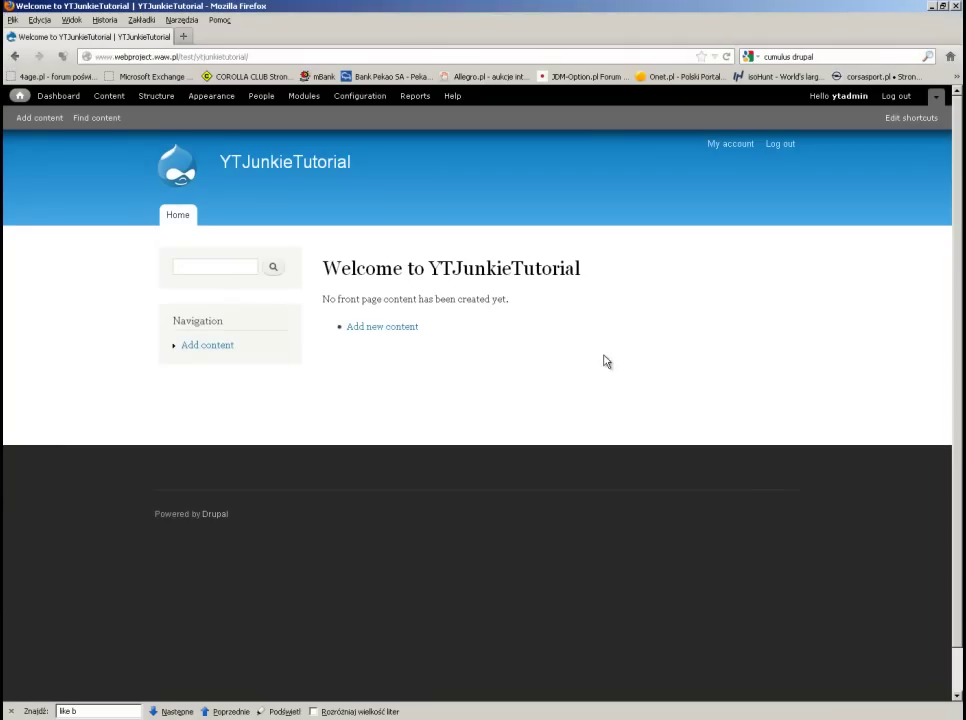
Step: Check the empty Content list and the Article and Basic page content types, then go to Appearance
left_click(111, 97)
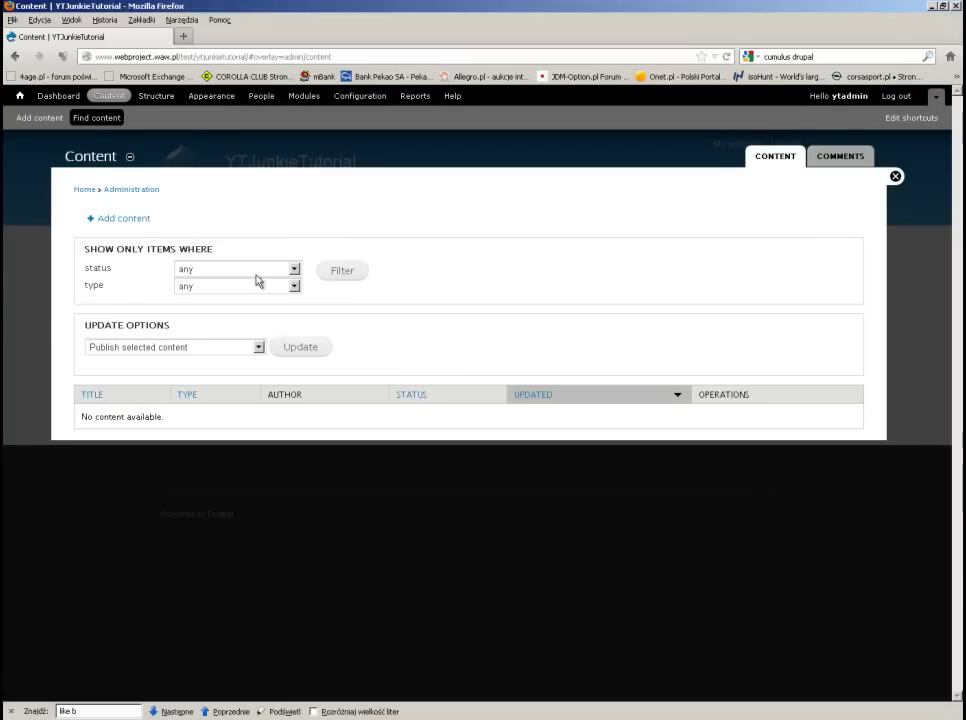
left_click(129, 219)
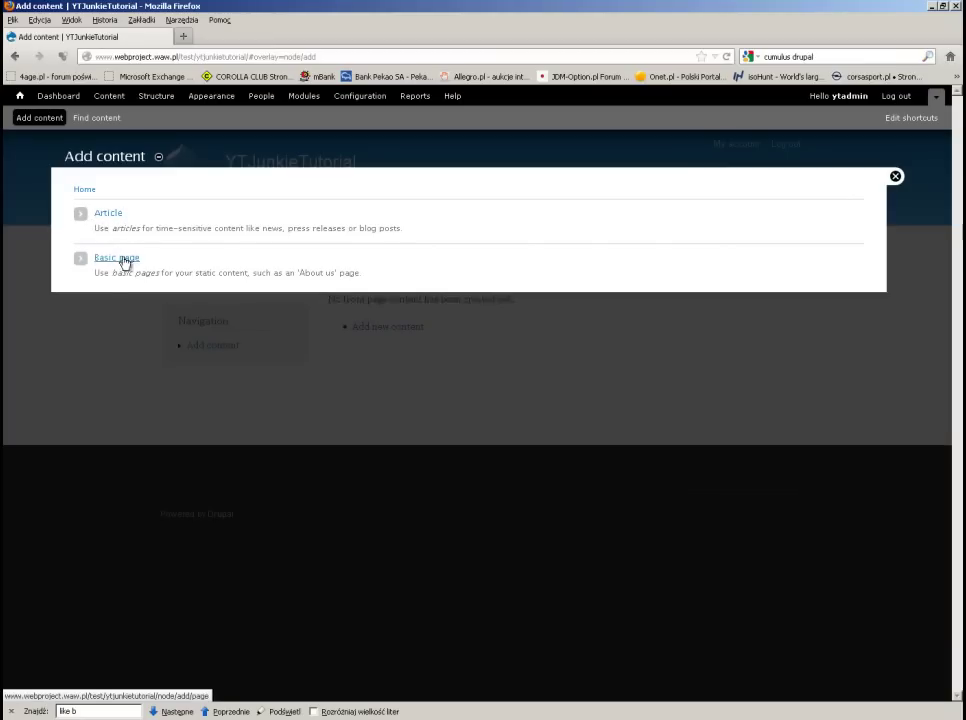
left_click(206, 97)
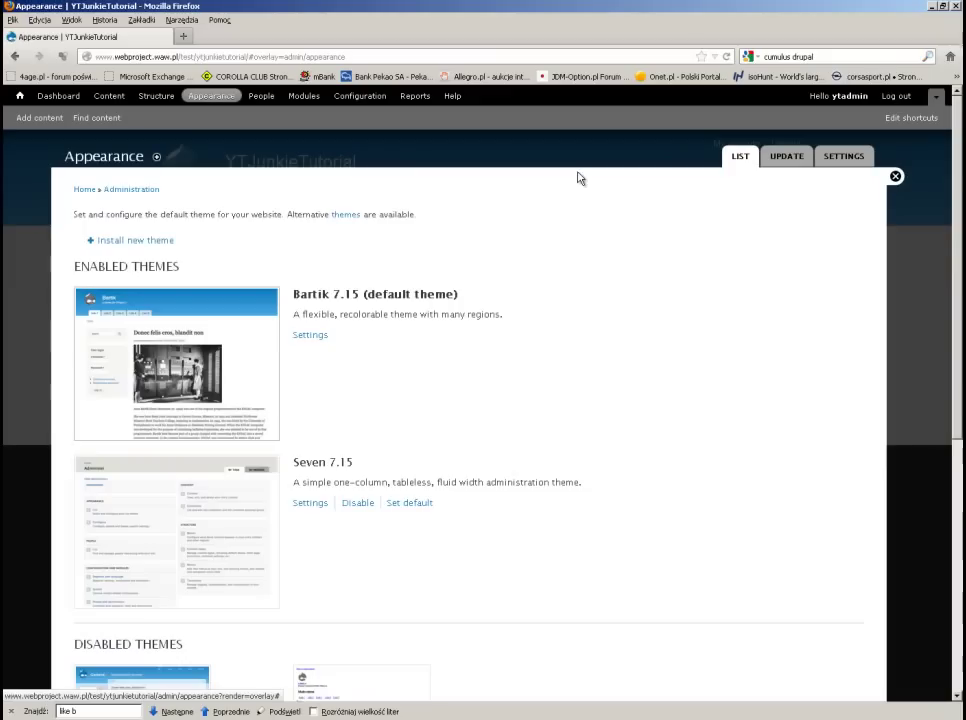
Step: Disable the Seven 7.15 theme, leaving Bartik 7.15 as the default
scroll(525, 250, "down", 3)
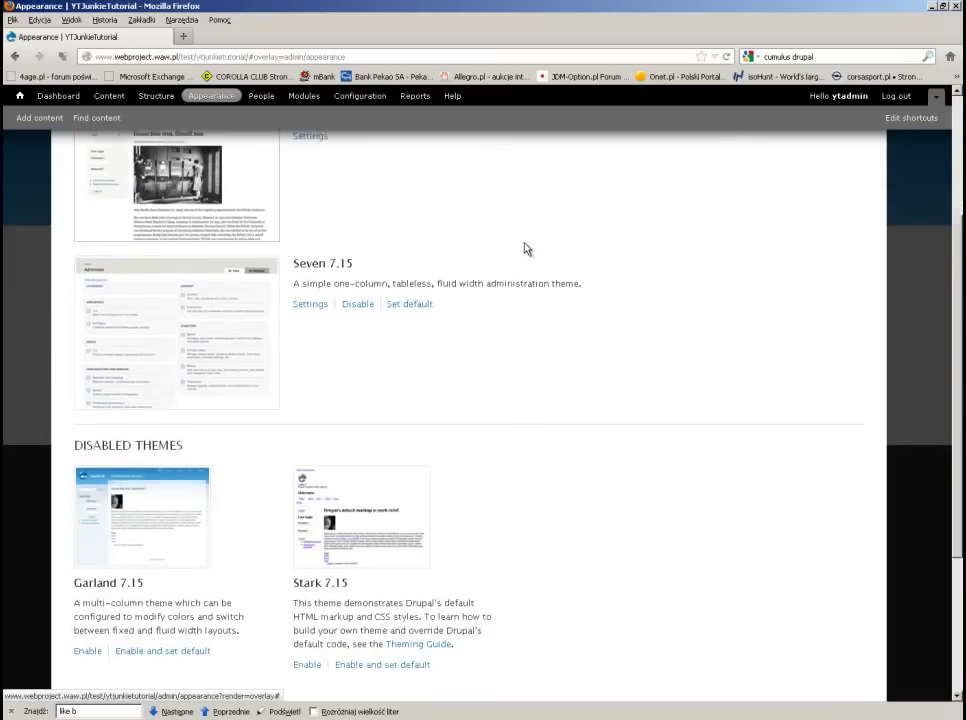
scroll(527, 249, "up", 2)
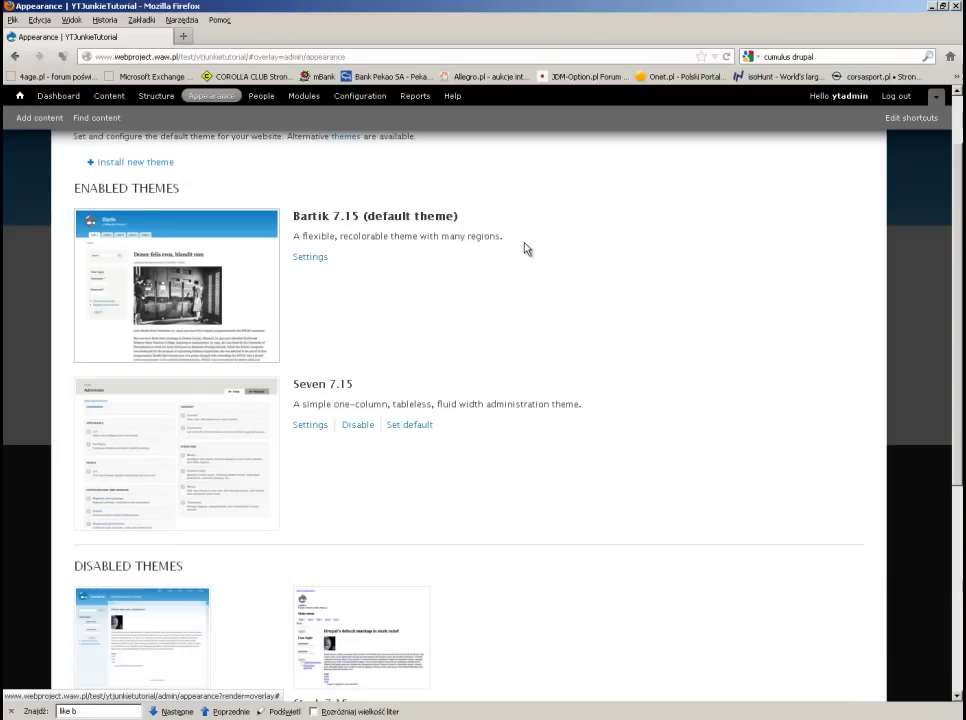
scroll(527, 249, "down", 1)
scroll(525, 249, "up", 1)
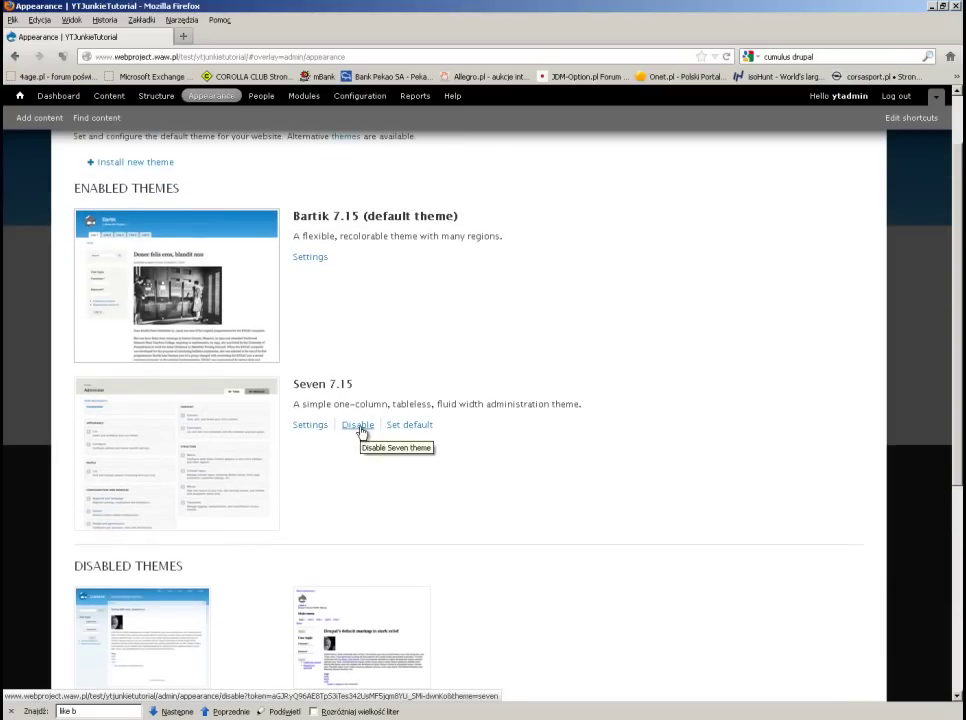
left_click(358, 426)
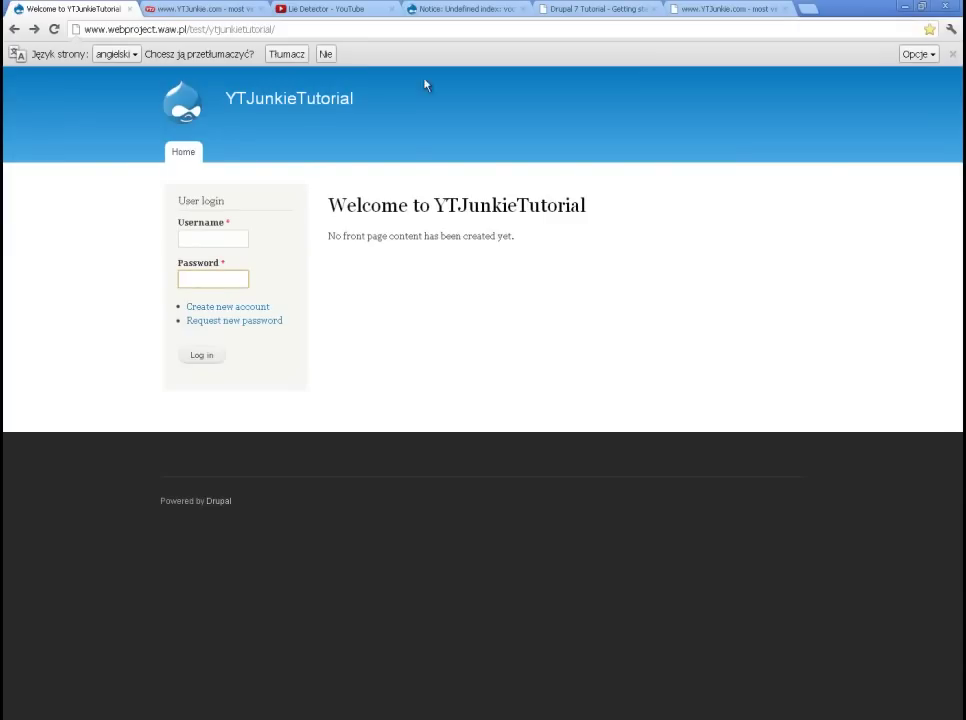
Step: Switch through the 'Notice: Undefined index' tab to the 'Drupal 7 Tutorial' parts list
left_click(460, 10)
left_click(615, 8)
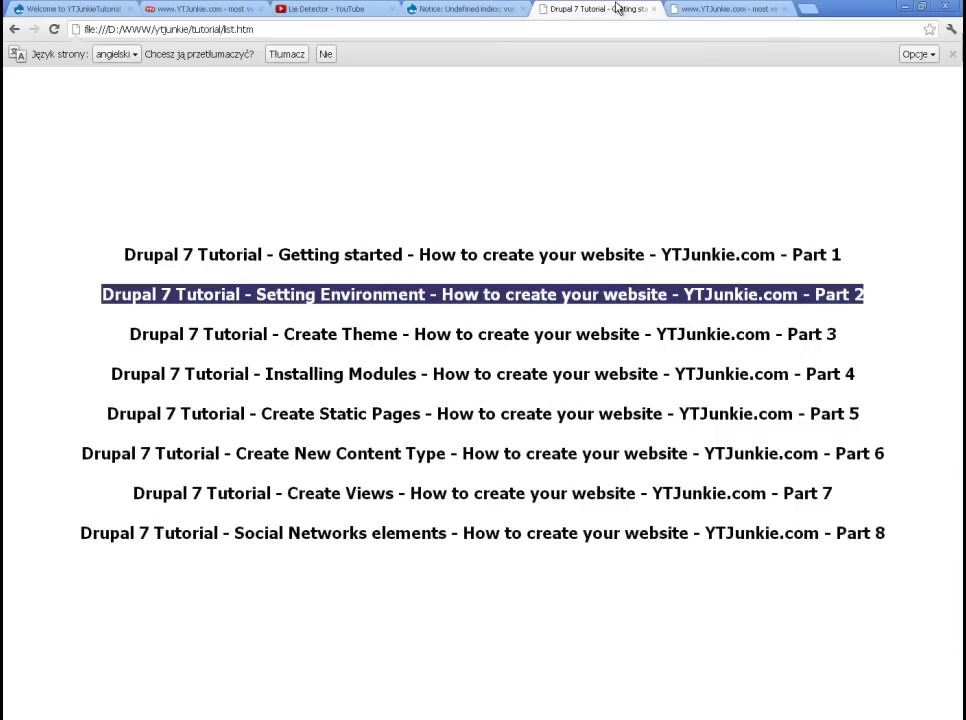